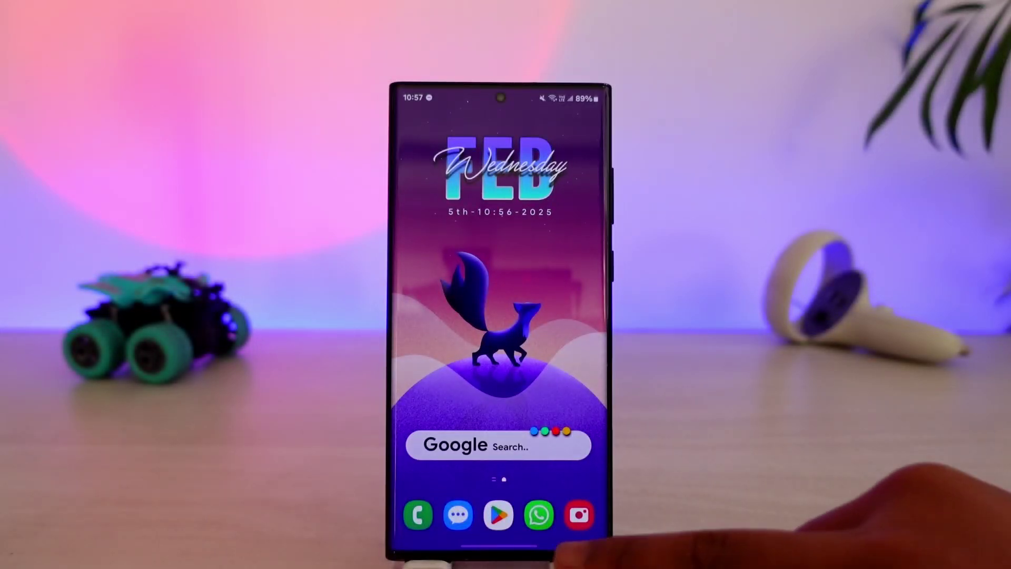
Launch WhatsApp from the home screen dock to show the chat list
{"action": "left_click", "coordinate": [539, 515]}
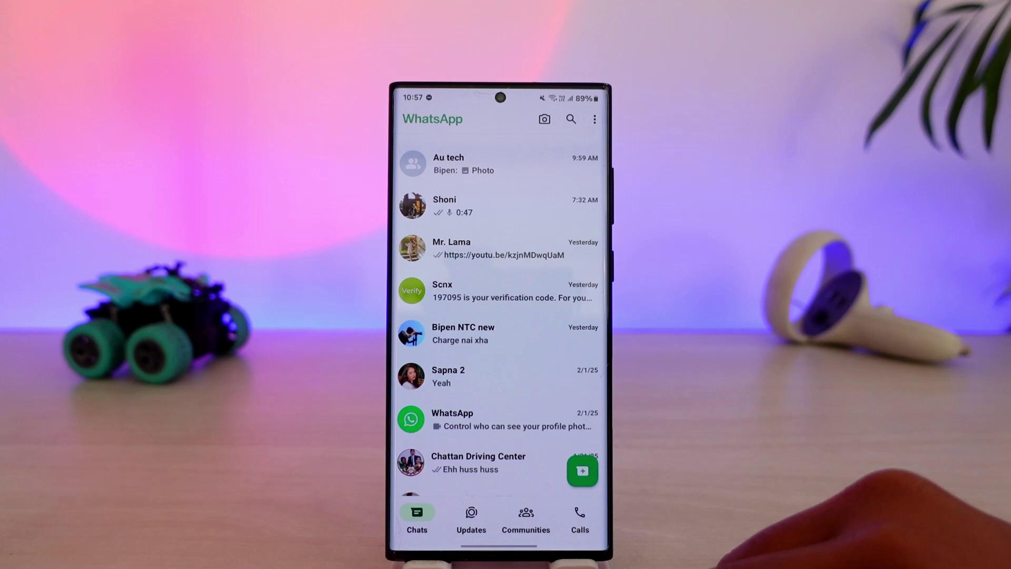
In the Au tech group chat, record and slide-cancel two voice notes
{"action": "left_click", "coordinate": [514, 163]}
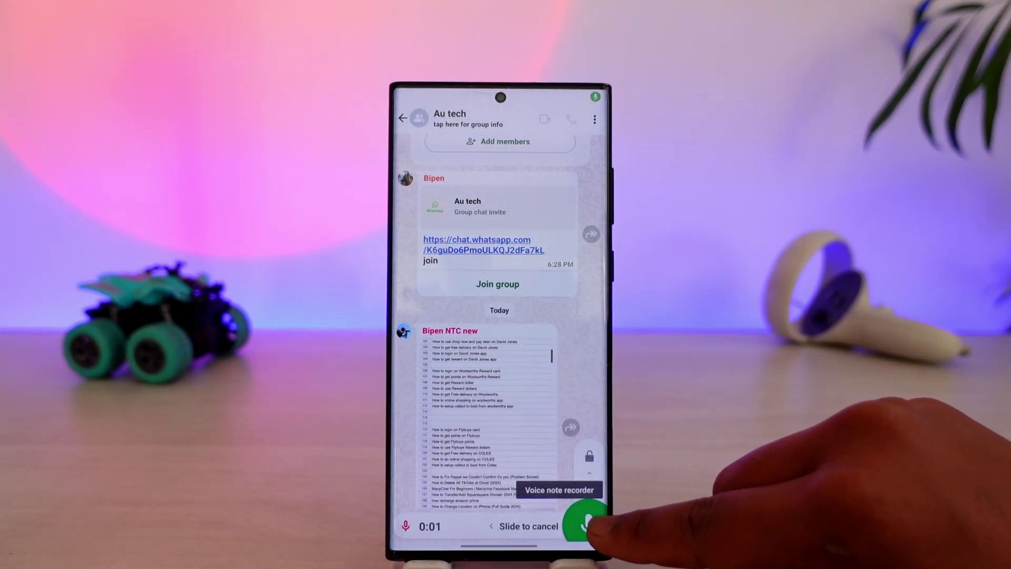
{"action": "left_click_drag", "start_coordinate": [589, 526], "coordinate": [443, 526]}
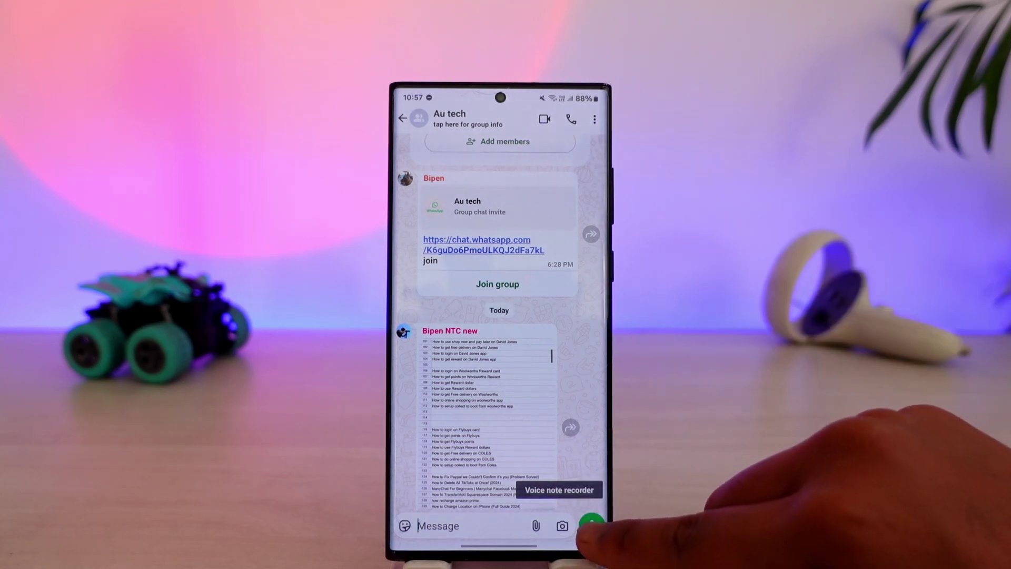
{"action": "left_click_drag", "start_coordinate": [589, 525], "coordinate": [490, 527]}
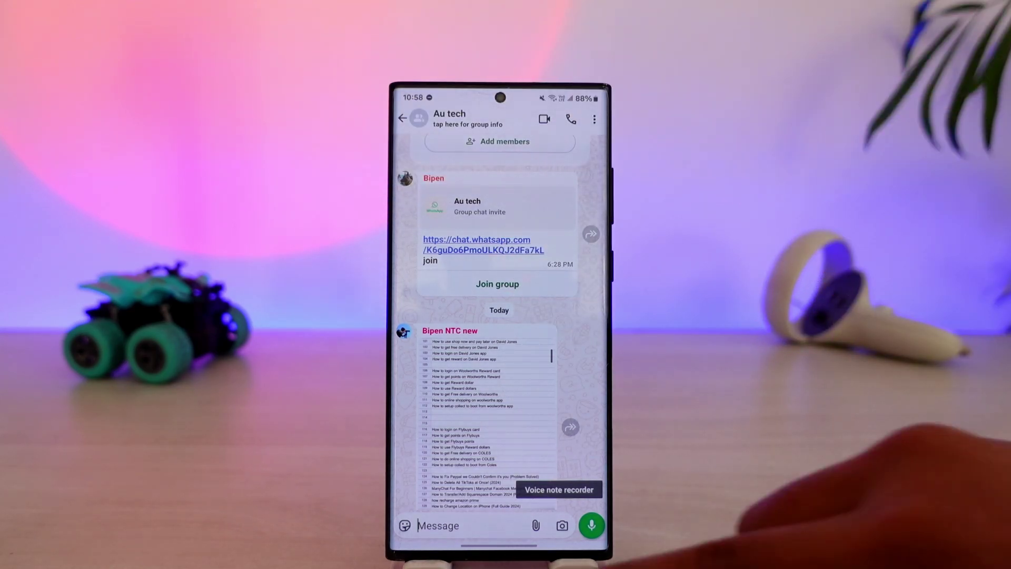
Leave WhatsApp and open the phone's Settings from the app drawer
{"action": "left_click_drag", "start_coordinate": [505, 545], "coordinate": [505, 395]}
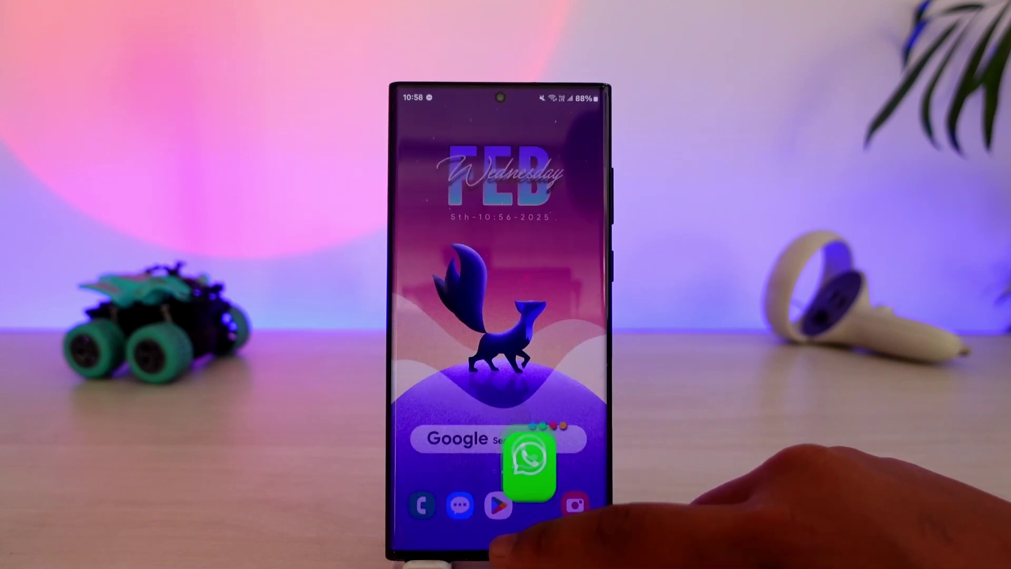
{"action": "left_click_drag", "start_coordinate": [505, 474], "coordinate": [507, 316]}
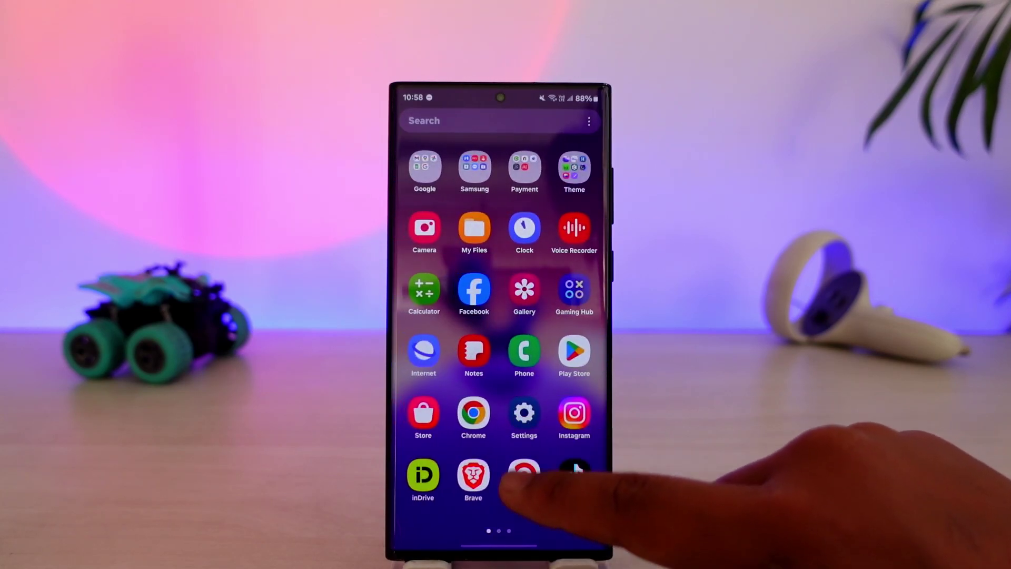
{"action": "left_click", "coordinate": [523, 412]}
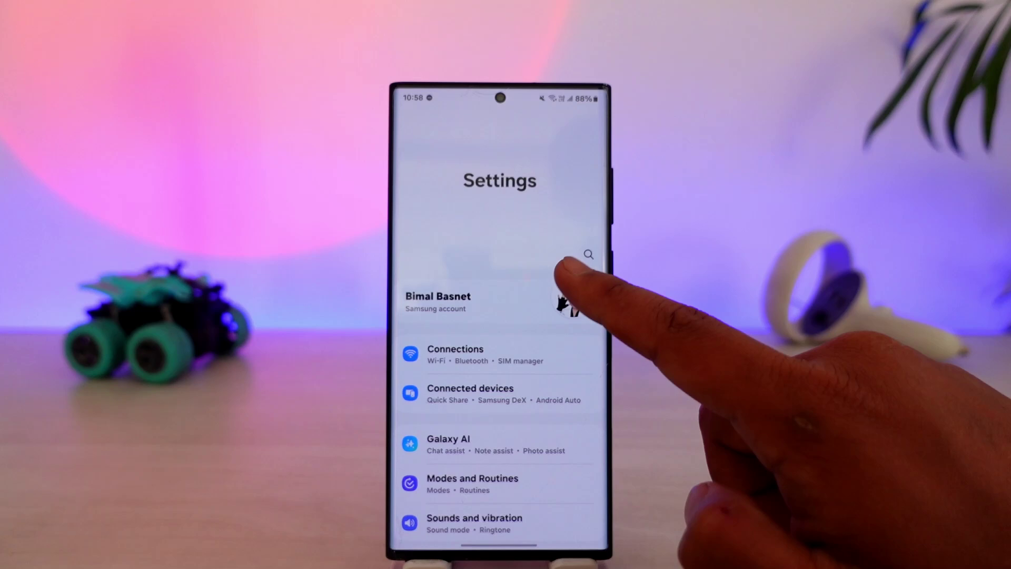
Dismiss the settings search and open Display to confirm Accidental touch protection is on
{"action": "left_click", "coordinate": [590, 251]}
{"action": "key", "text": "Escape"}
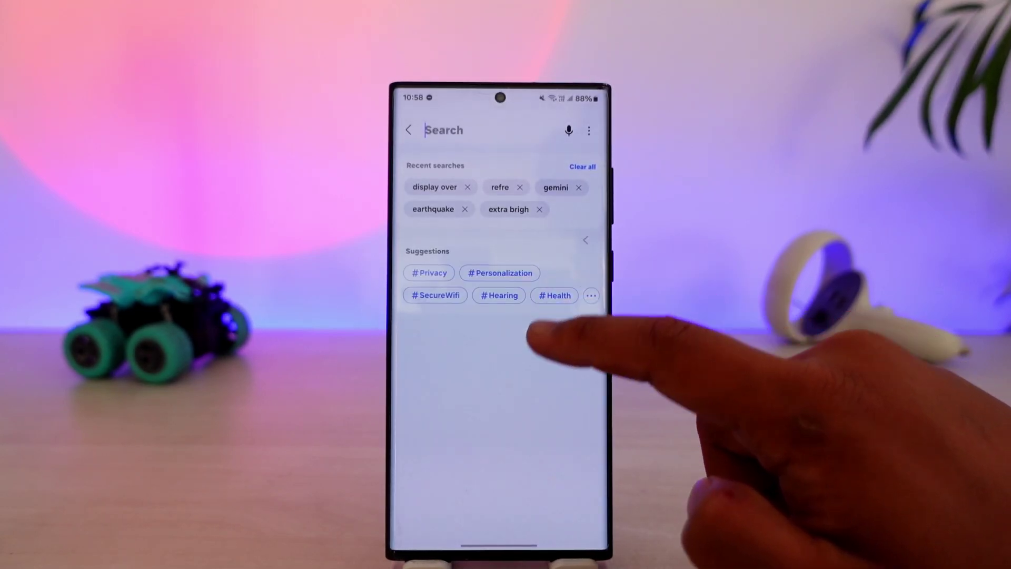
{"action": "key", "text": "Escape"}
{"action": "left_click_drag", "start_coordinate": [505, 474], "coordinate": [506, 277]}
{"action": "left_click", "coordinate": [474, 246]}
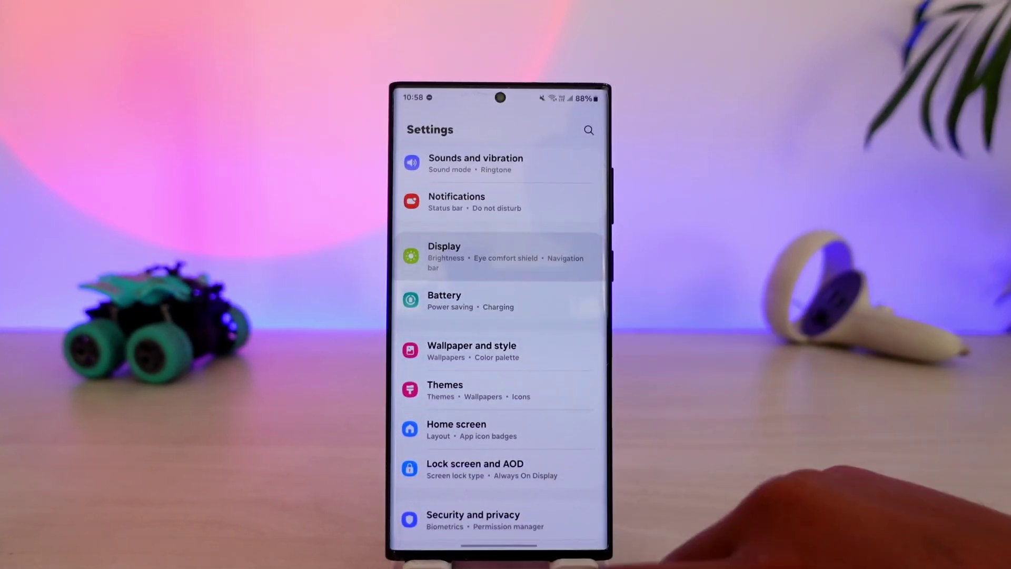
{"action": "mouse_move", "coordinate": [545, 442]}
{"action": "left_mouse_down"}
{"action": "mouse_move", "coordinate": [545, 198]}
{"action": "mouse_move", "coordinate": [545, 300]}
{"action": "left_mouse_up"}
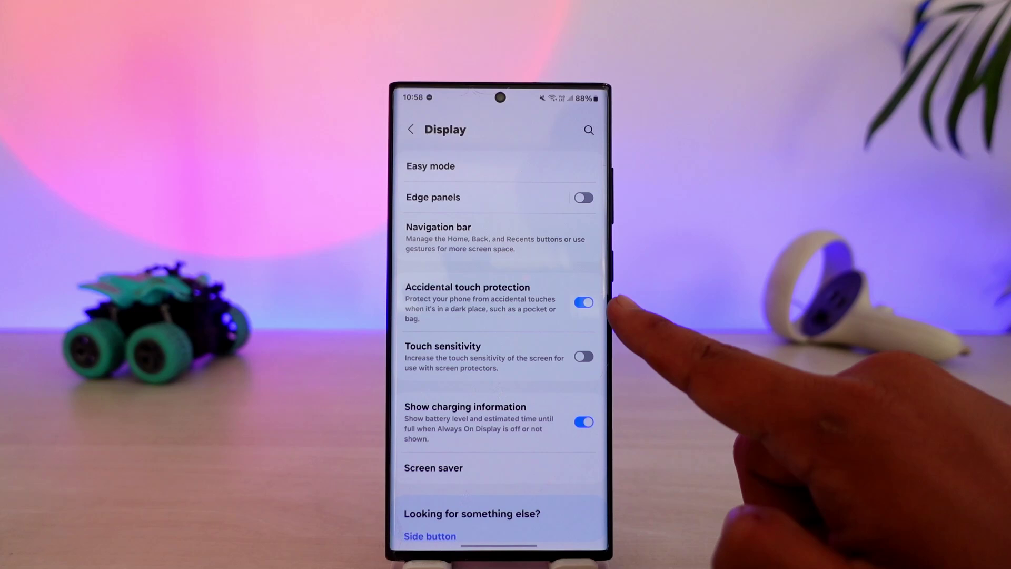
Return home, launch Play Store and search for 'whatsapp'
{"action": "left_click_drag", "start_coordinate": [500, 549], "coordinate": [500, 474]}
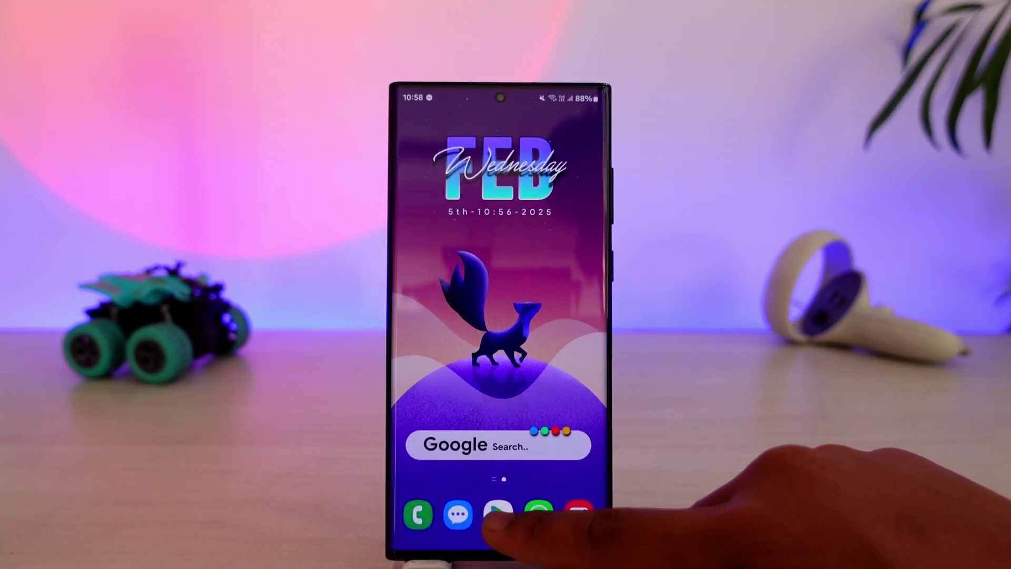
{"action": "left_click", "coordinate": [498, 515]}
{"action": "left_click", "coordinate": [498, 515]}
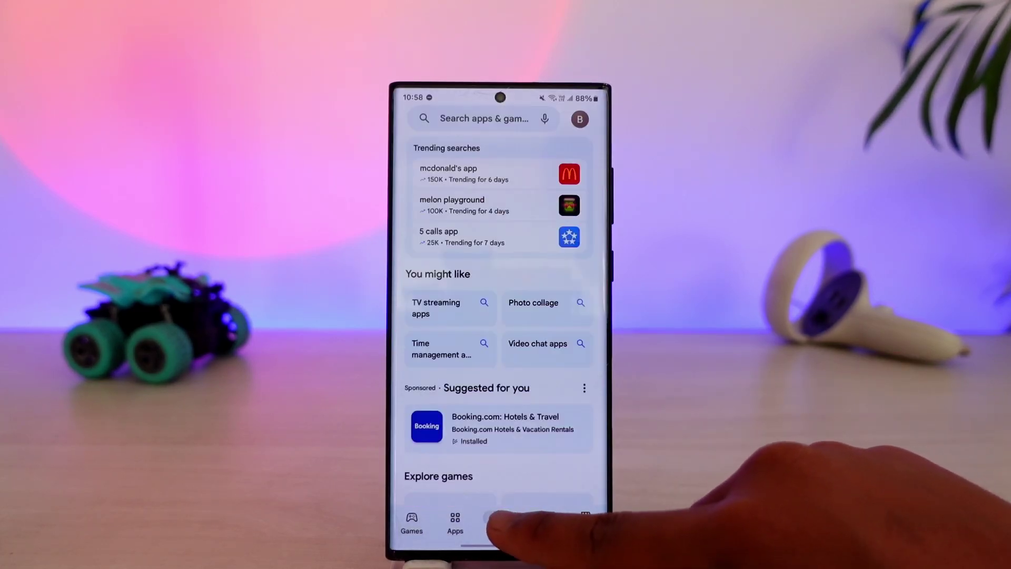
{"action": "left_click", "coordinate": [425, 414]}
{"action": "type", "text": "wh"}
{"action": "left_click", "coordinate": [519, 443]}
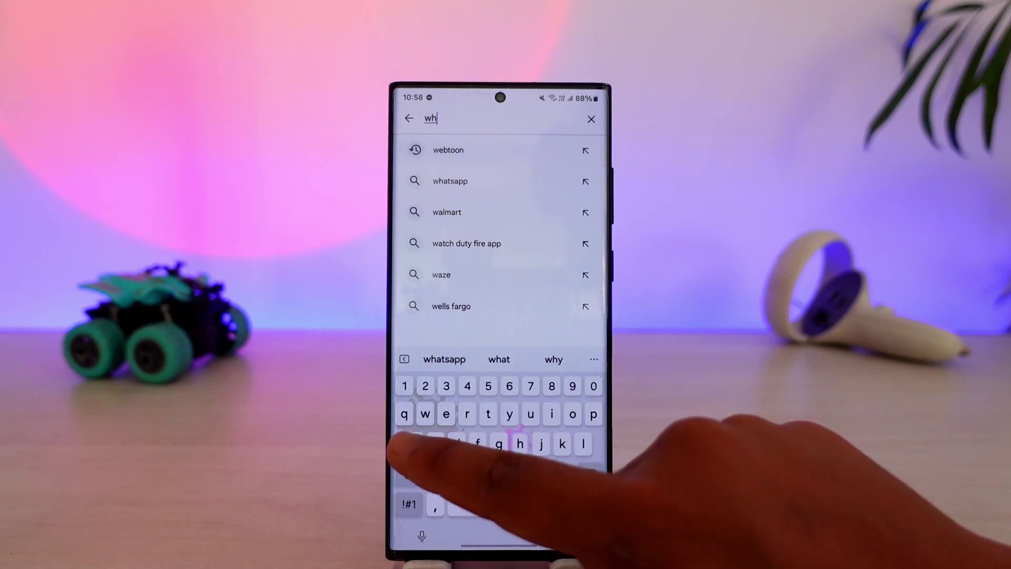
{"action": "left_click", "coordinate": [415, 443]}
{"action": "left_click", "coordinate": [488, 415]}
{"action": "left_click", "coordinate": [435, 442]}
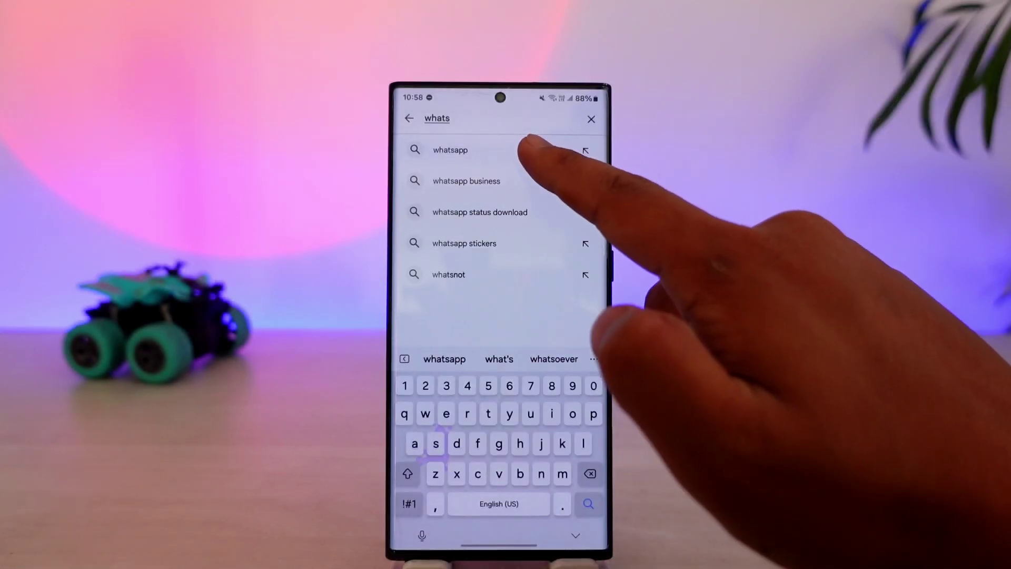
{"action": "left_click", "coordinate": [450, 149]}
Open WhatsApp Messenger's store page, launch it from there, then close all recent apps
{"action": "left_click", "coordinate": [463, 296]}
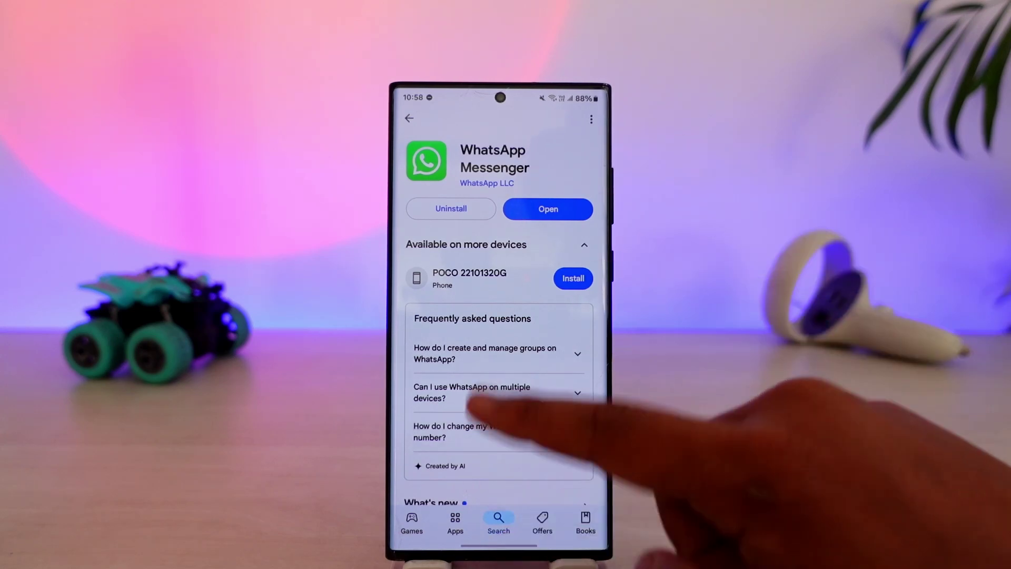
{"action": "left_click", "coordinate": [548, 208]}
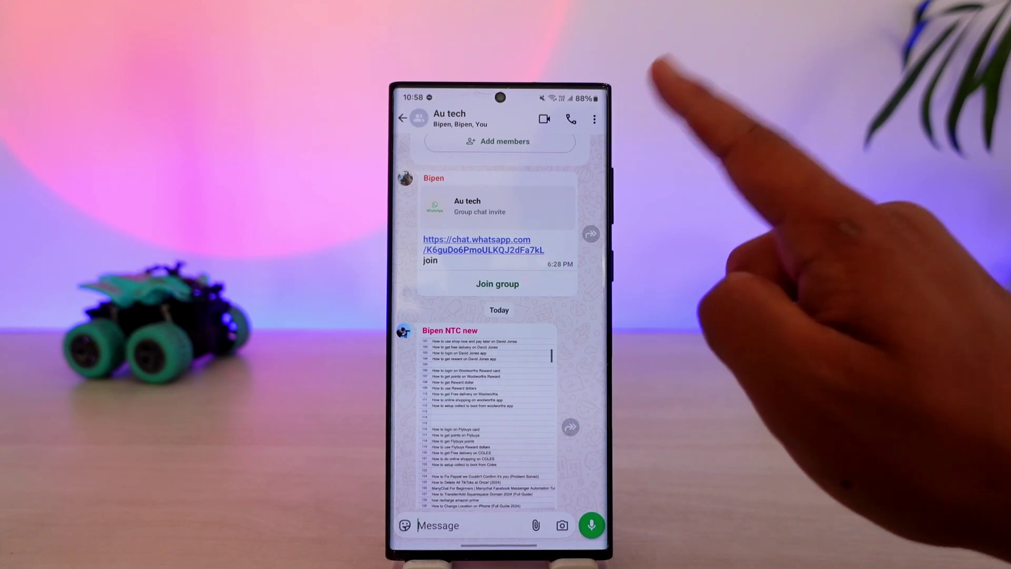
{"action": "left_click", "coordinate": [490, 419]}
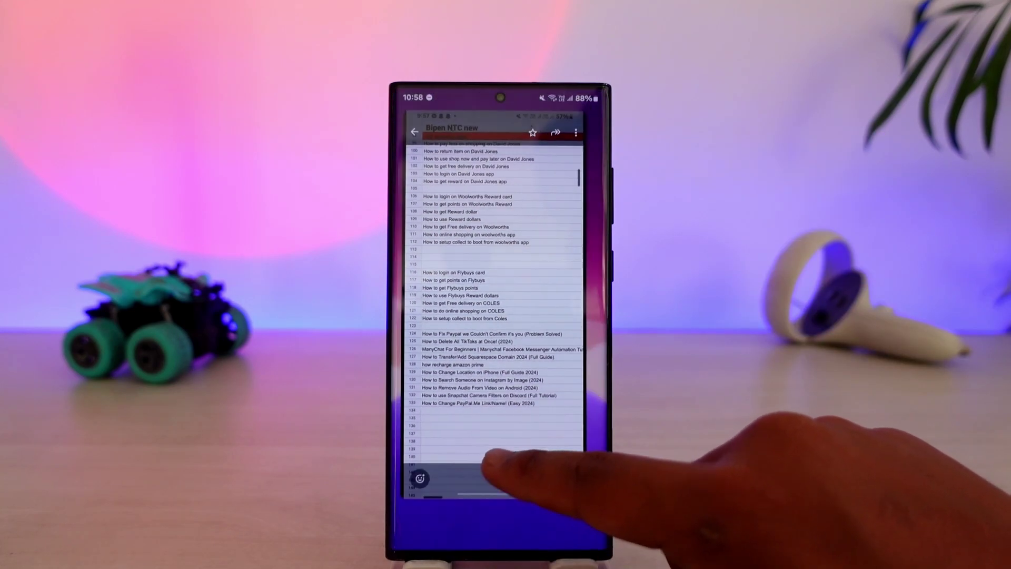
{"action": "left_click_drag", "start_coordinate": [499, 546], "coordinate": [499, 395]}
{"action": "left_click_drag", "start_coordinate": [499, 316], "coordinate": [499, 119]}
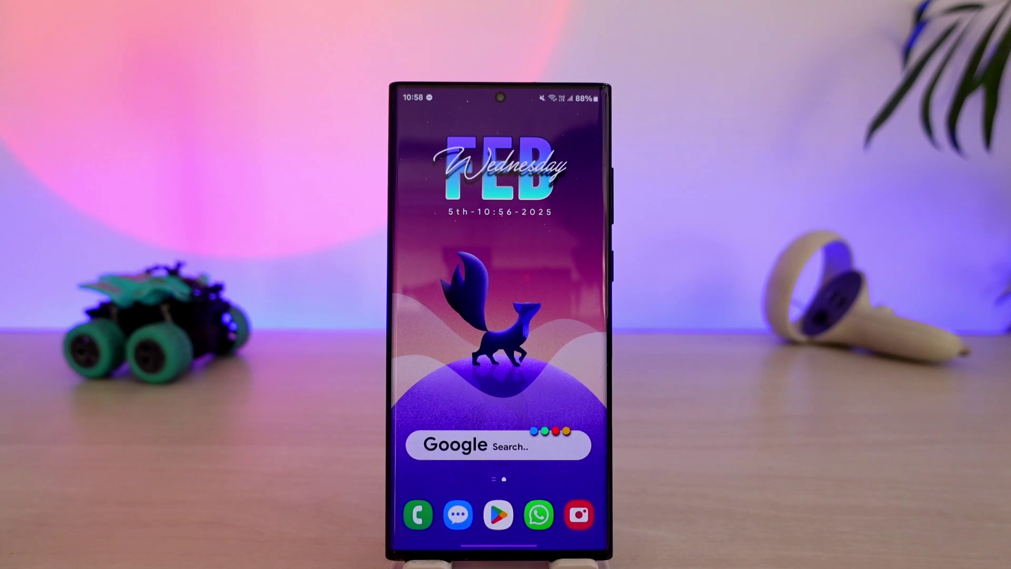